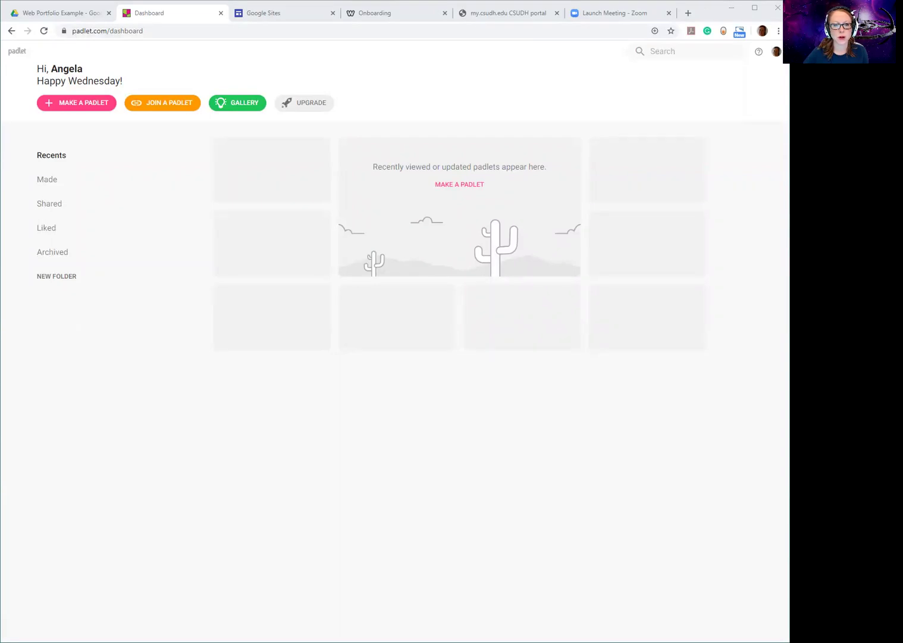
Step: From the Padlet dashboard, start a new padlet to see the blank layouts
left_click(641, 22)
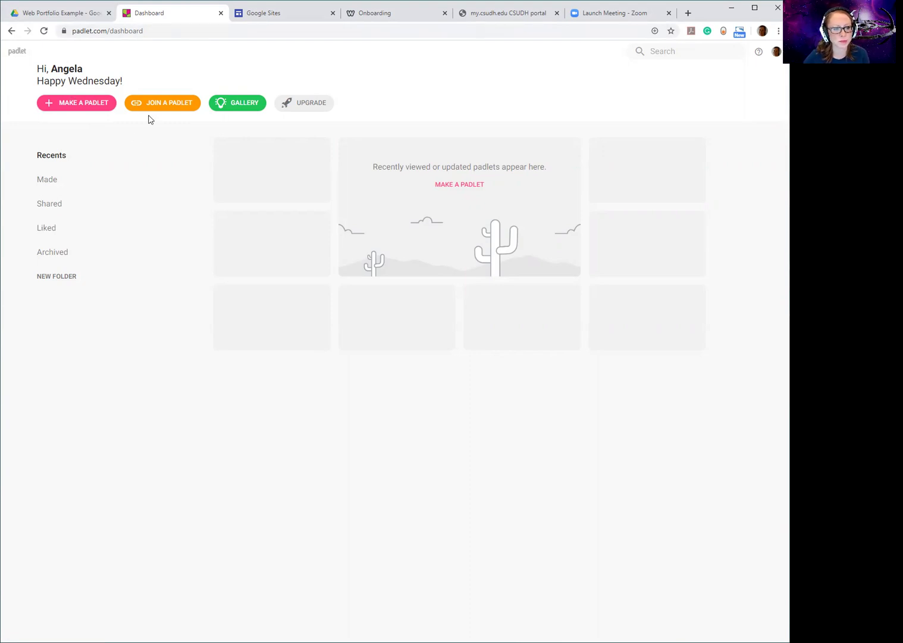
left_click(80, 103)
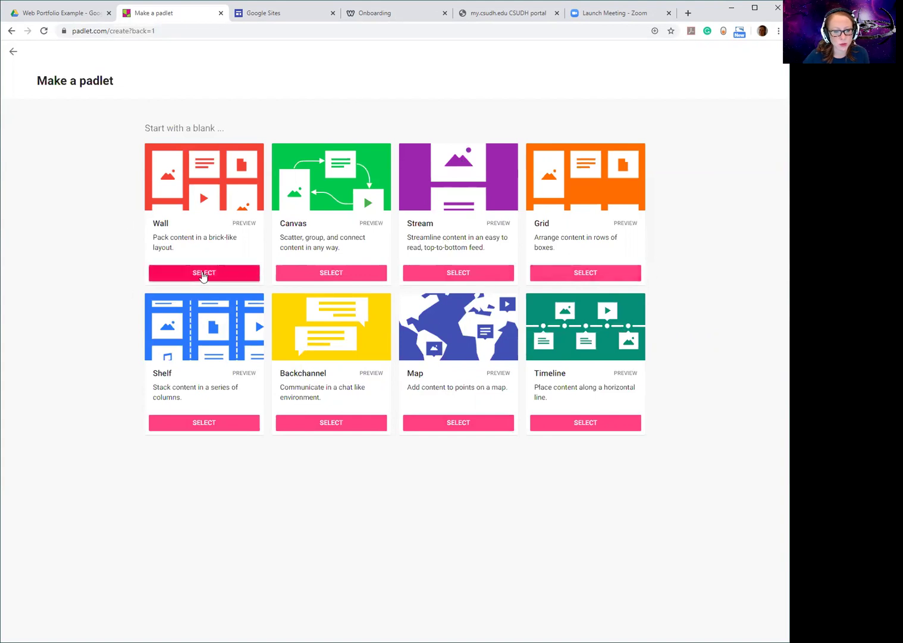
Step: Create a Wall padlet and change its title from 'My shiny padlet' to 'Web Portfolio'
left_click(202, 274)
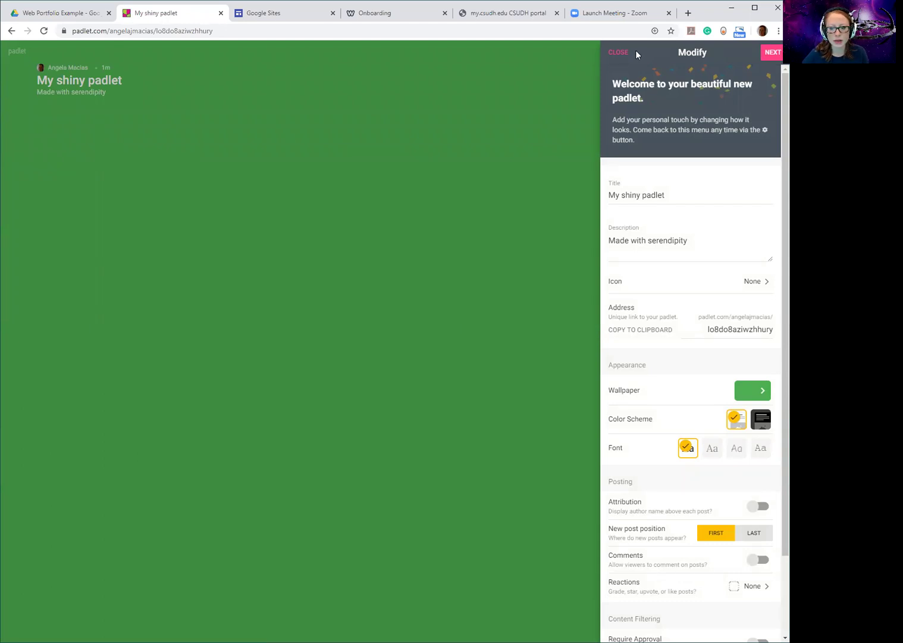
triple_click(617, 196)
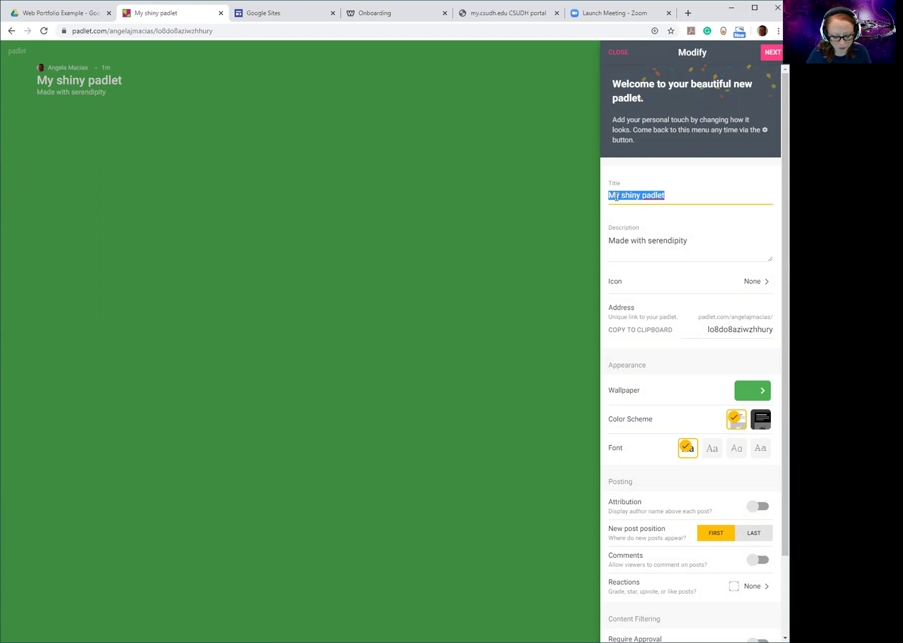
type("Web")
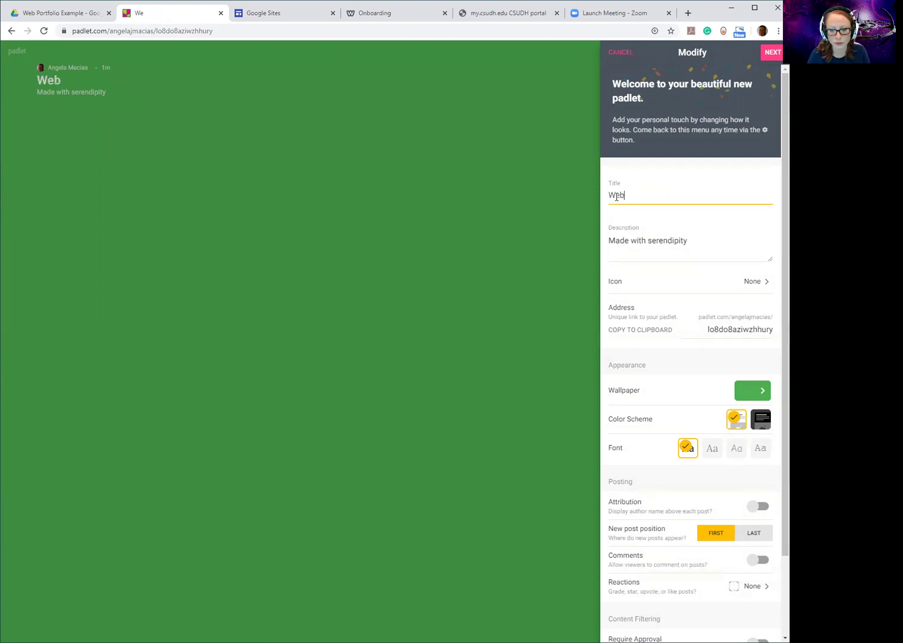
type(" Portfolio")
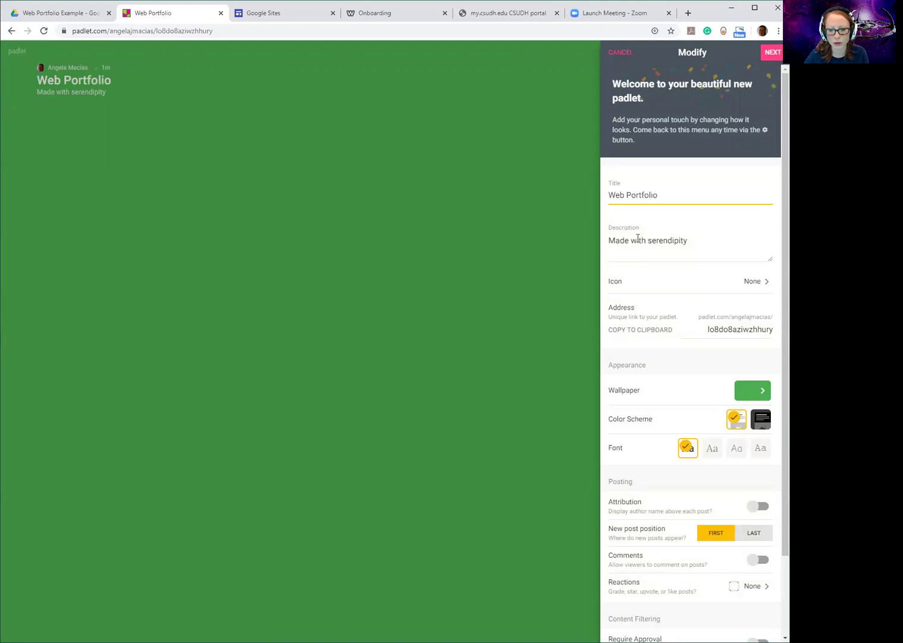
left_click(556, 313)
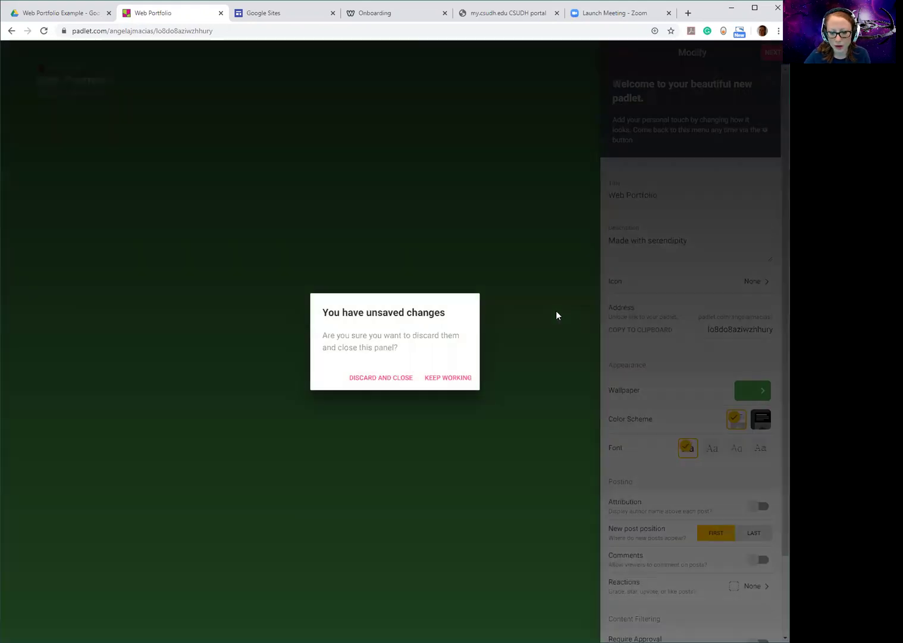
left_click(433, 380)
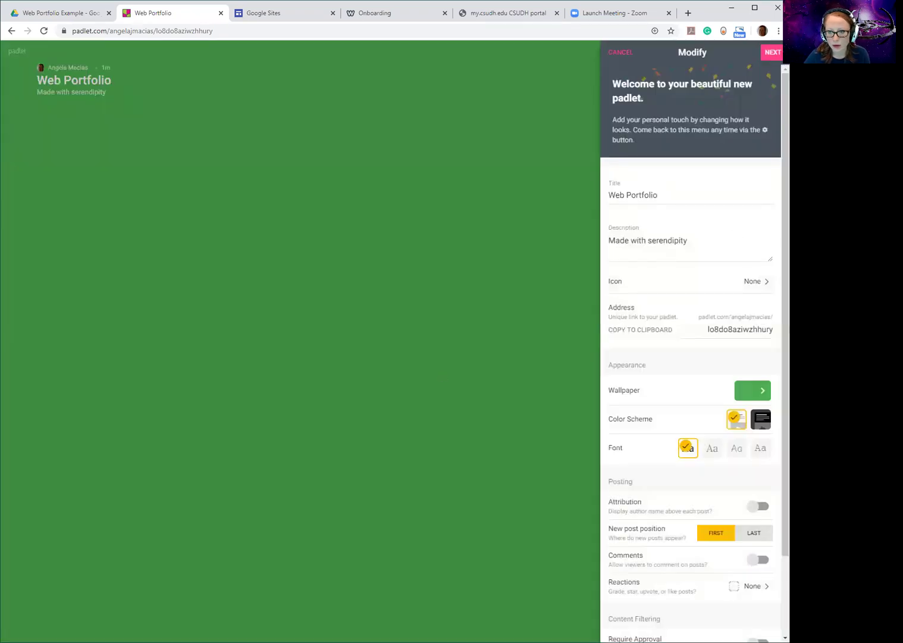
Step: Set the board's wallpaper to the purple-maroon gradient
scroll(703, 417, "down", 1)
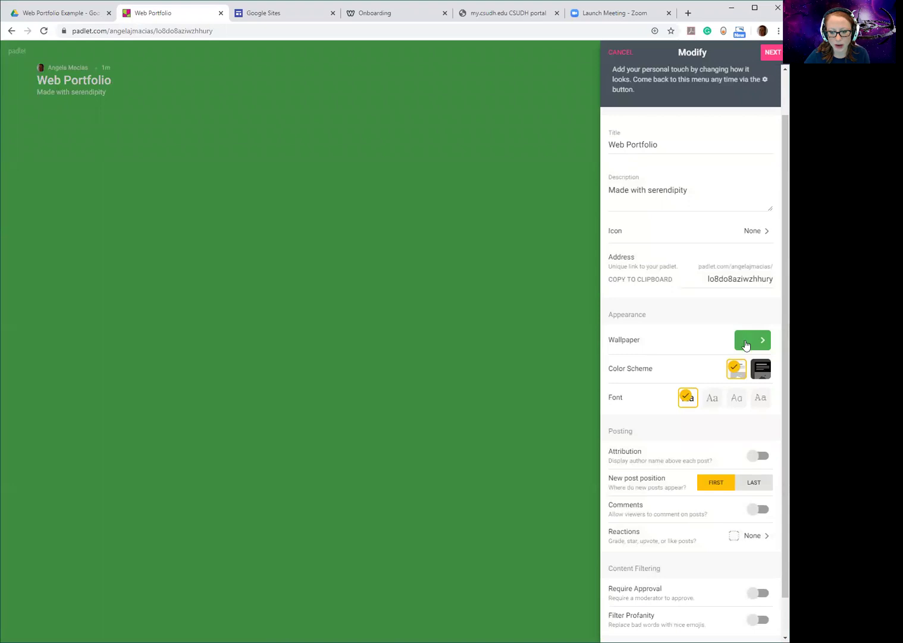
left_click(746, 343)
left_click(650, 113)
left_click(737, 312)
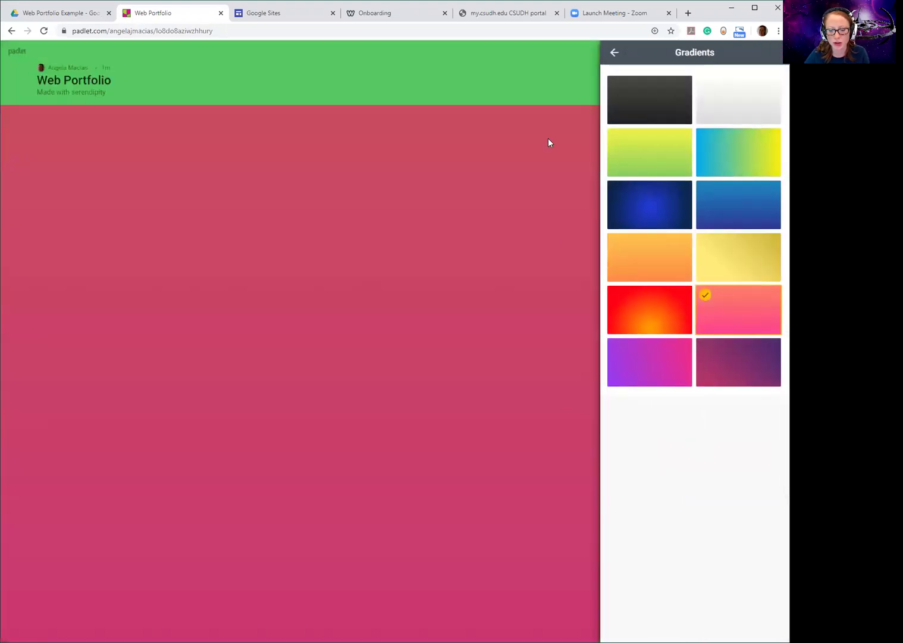
left_click(739, 366)
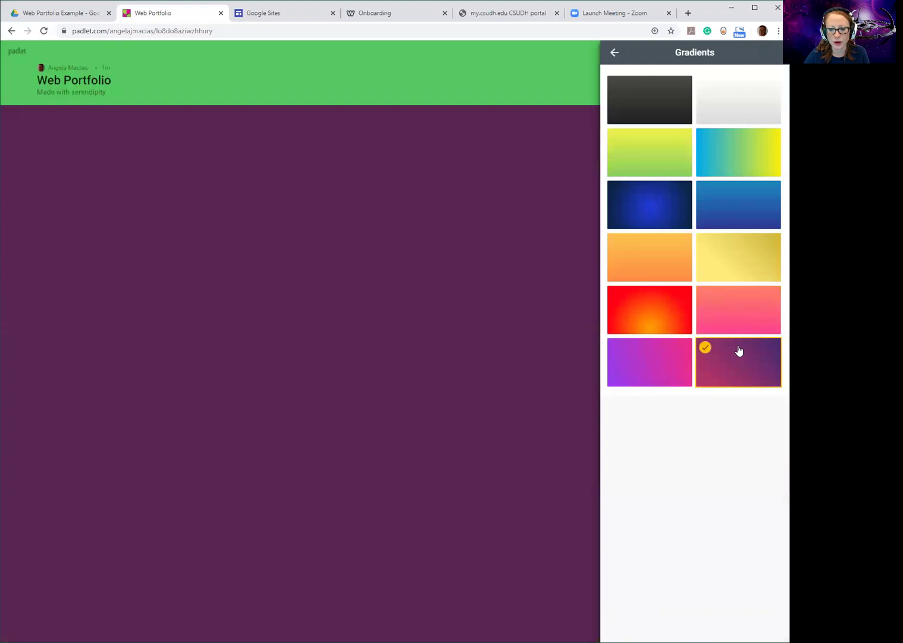
left_click(615, 53)
left_click(596, 98)
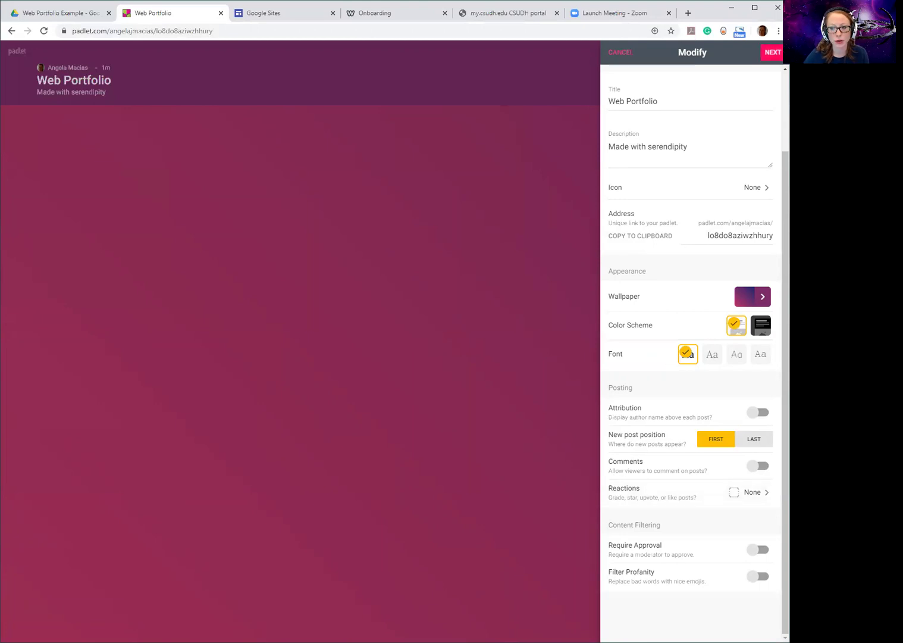
Step: Close the settings and welcome panels to reach the empty Web Portfolio board
left_click(772, 52)
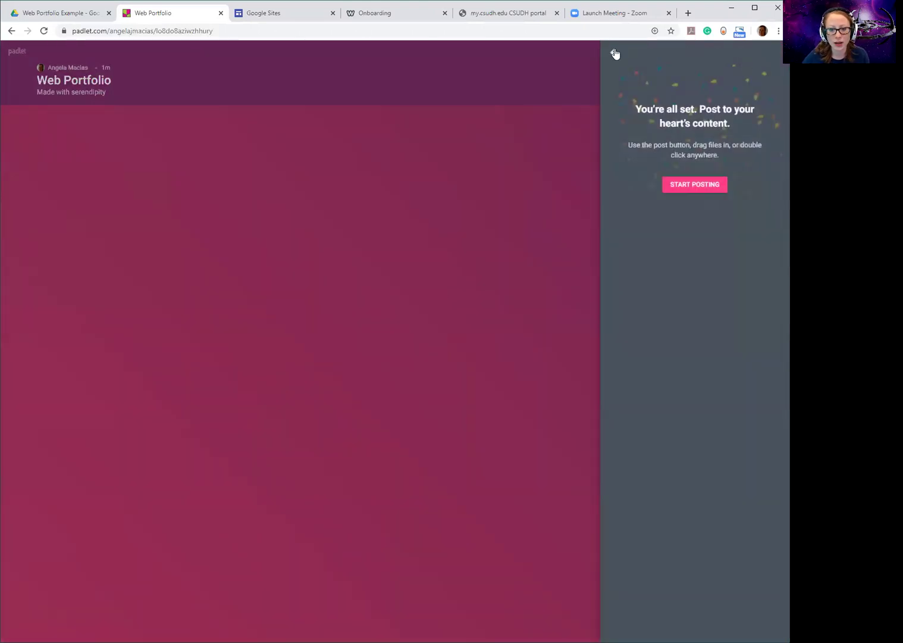
left_click(615, 52)
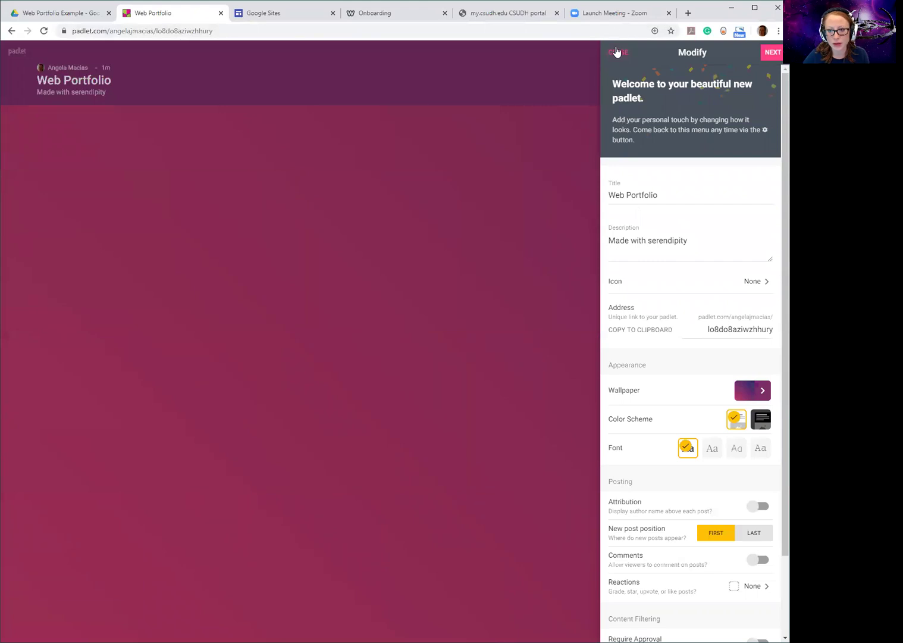
left_click(767, 54)
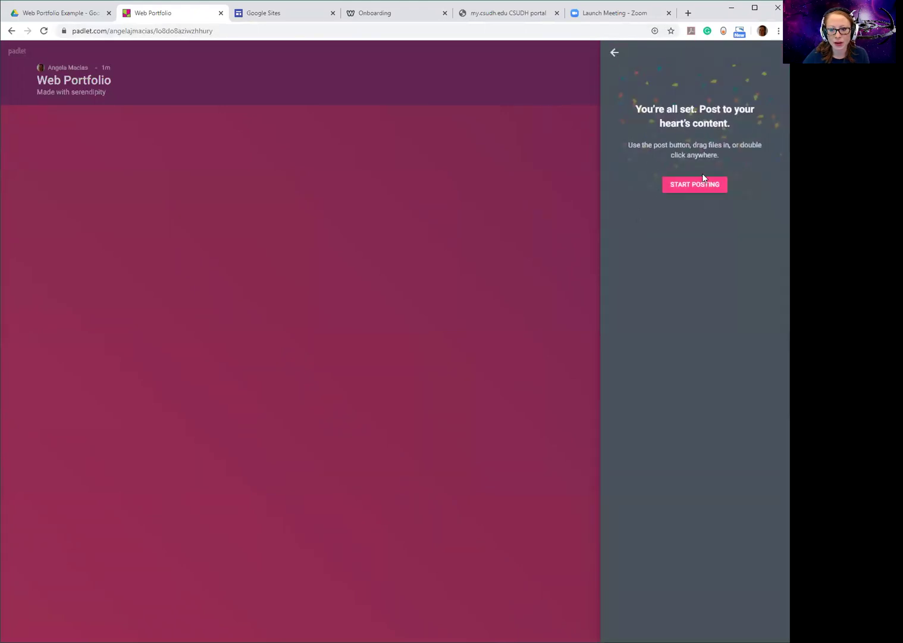
left_click(699, 184)
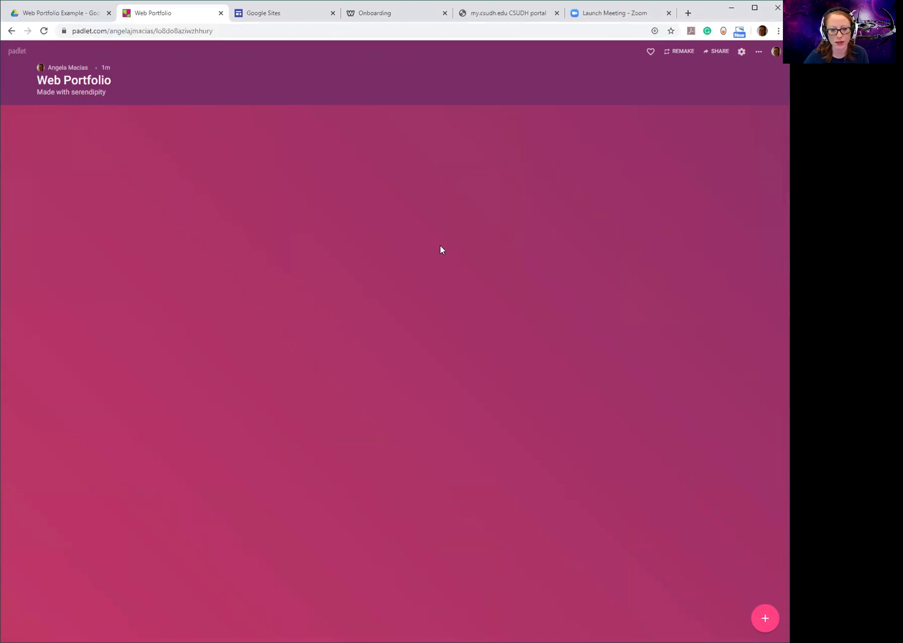
Step: Add a new post titled 'About me...' with the body text 'bio'
left_click(764, 619)
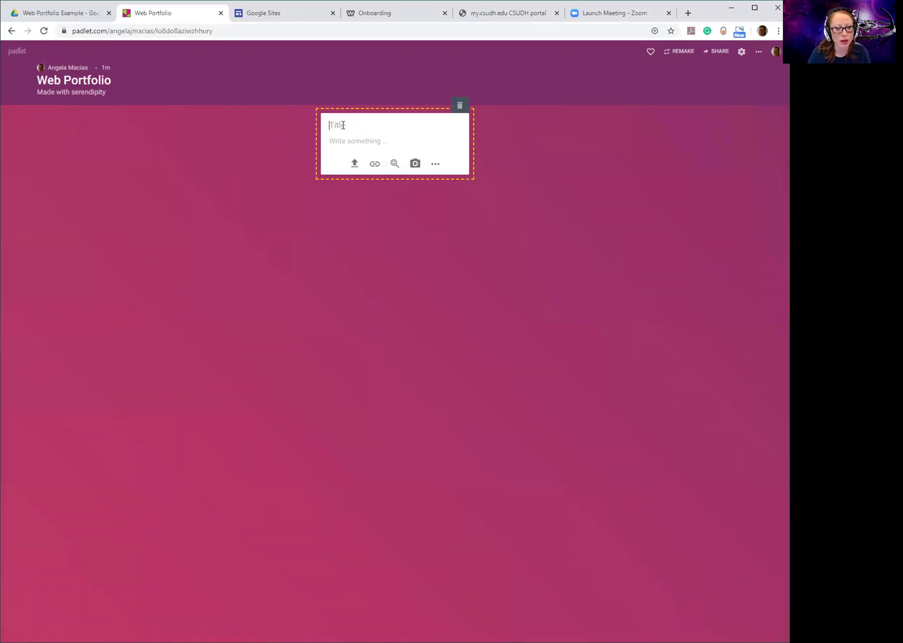
type("LA")
type("About me...")
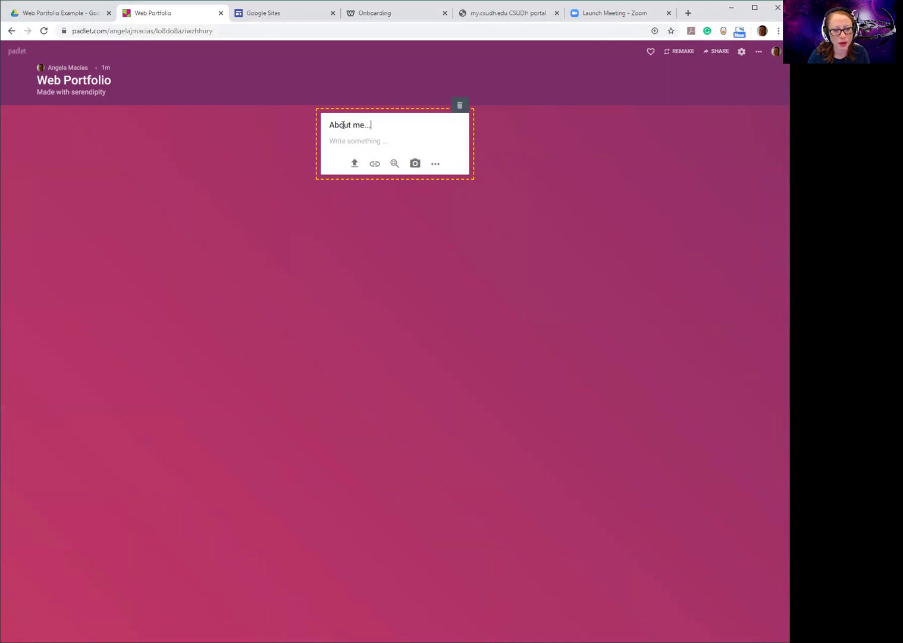
left_click(343, 138)
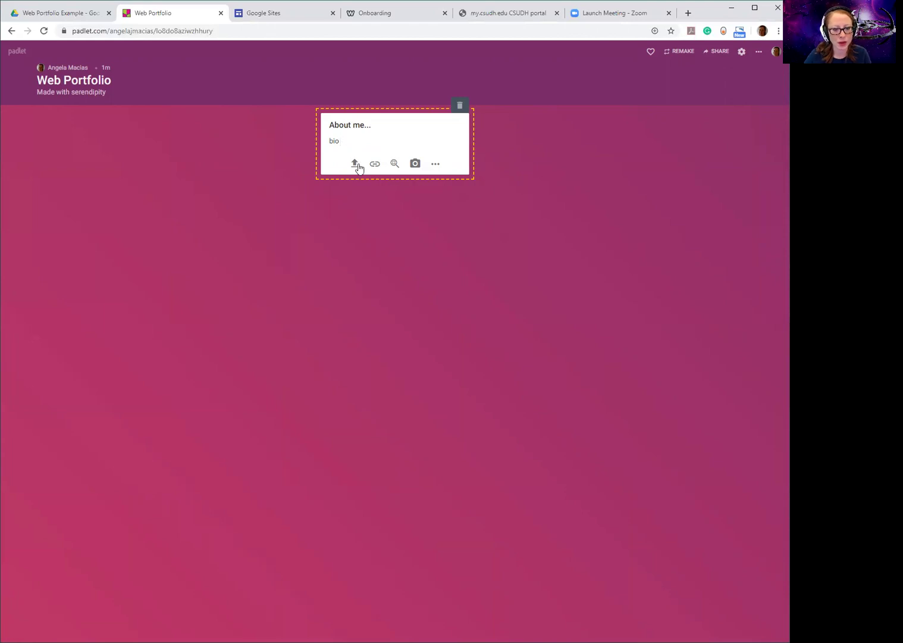
Step: Upload the Desktop photo new-pic to the About me post and publish it
left_click(355, 165)
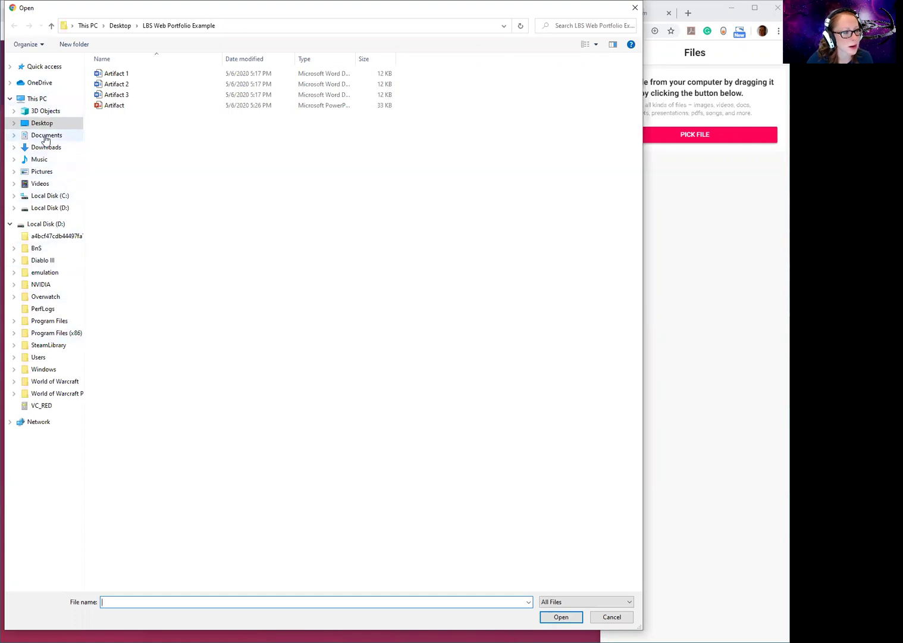
left_click(41, 123)
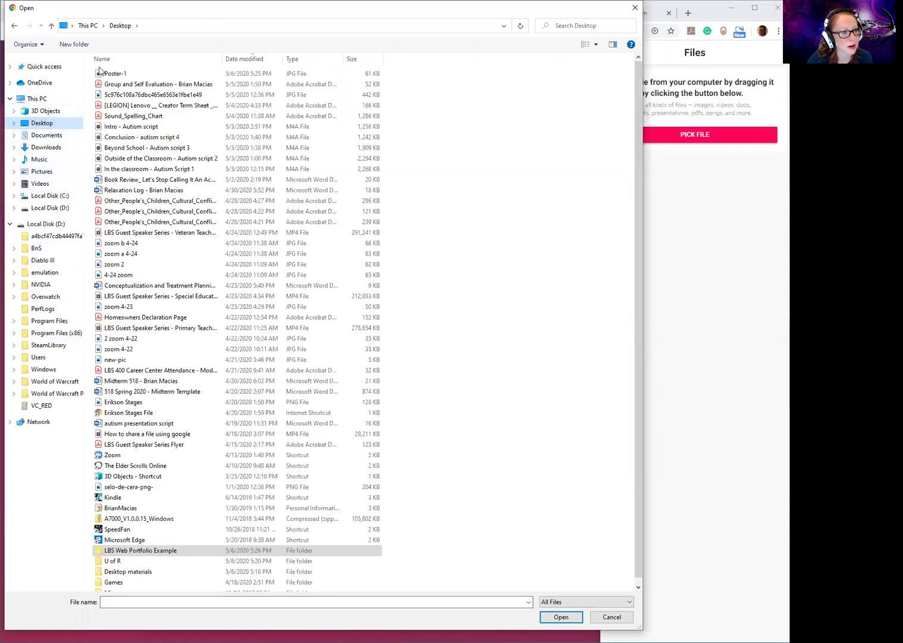
left_click(116, 359)
left_click(573, 617)
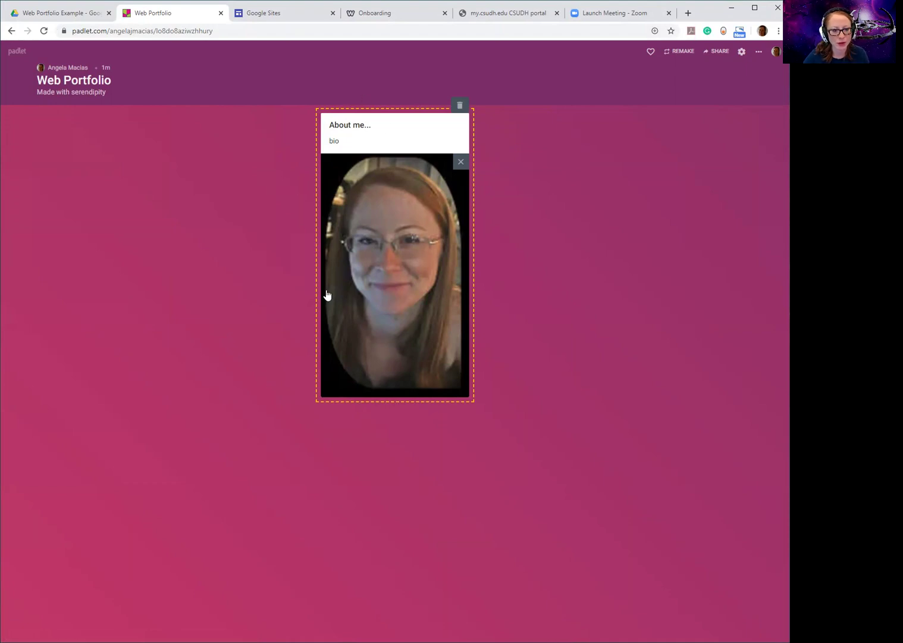
left_click(510, 242)
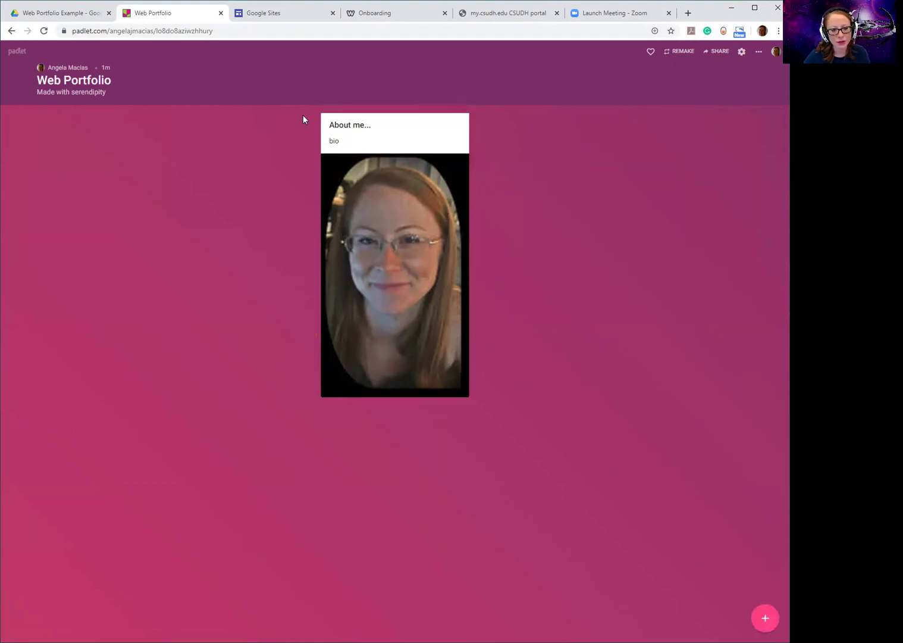
Step: Add a second, empty post to the board beside the About me post
left_click(765, 622)
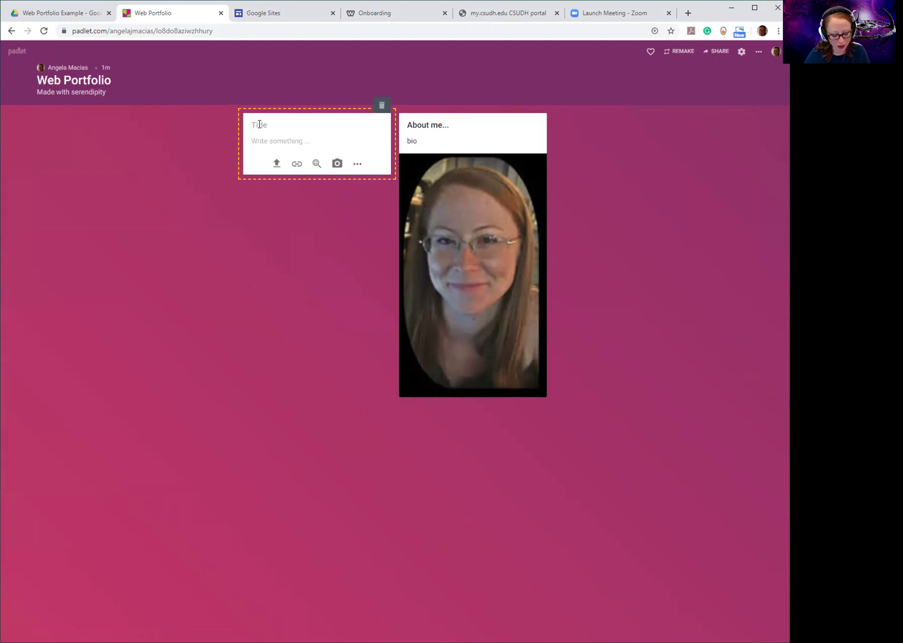
Step: Title the second post 'English Artifact' with the body text 'Reflection...'
type("English")
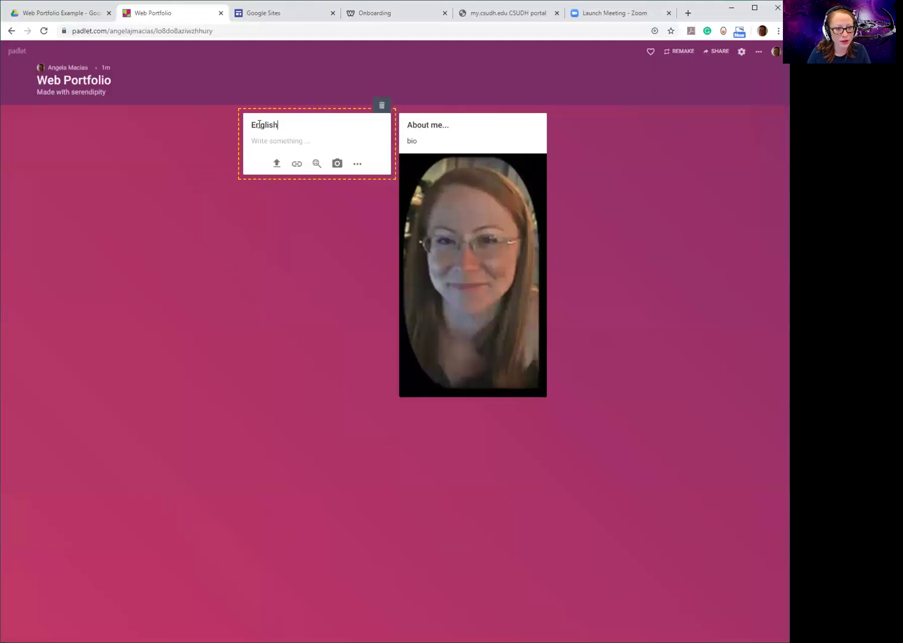
type(" Artifact")
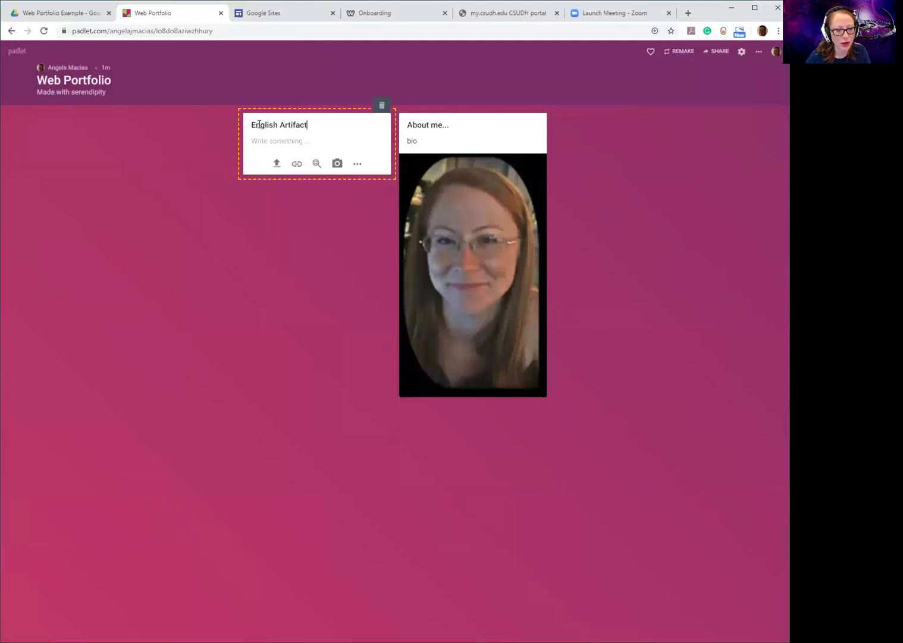
left_click(265, 138)
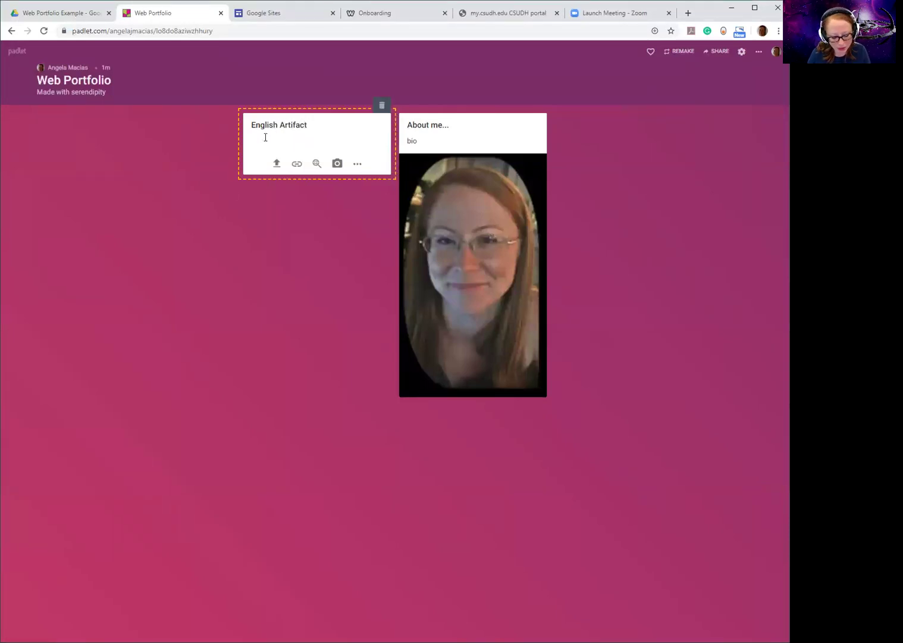
type("Reflection...")
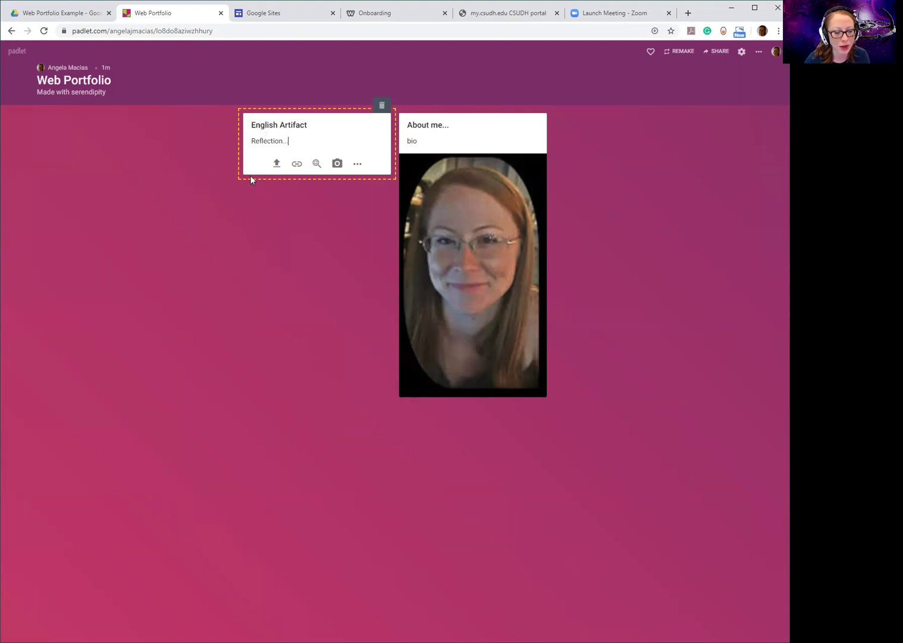
Step: Attach Artifact 1.docx from the Desktop's LBS Web Portfolio Example folder to the post
left_click(277, 163)
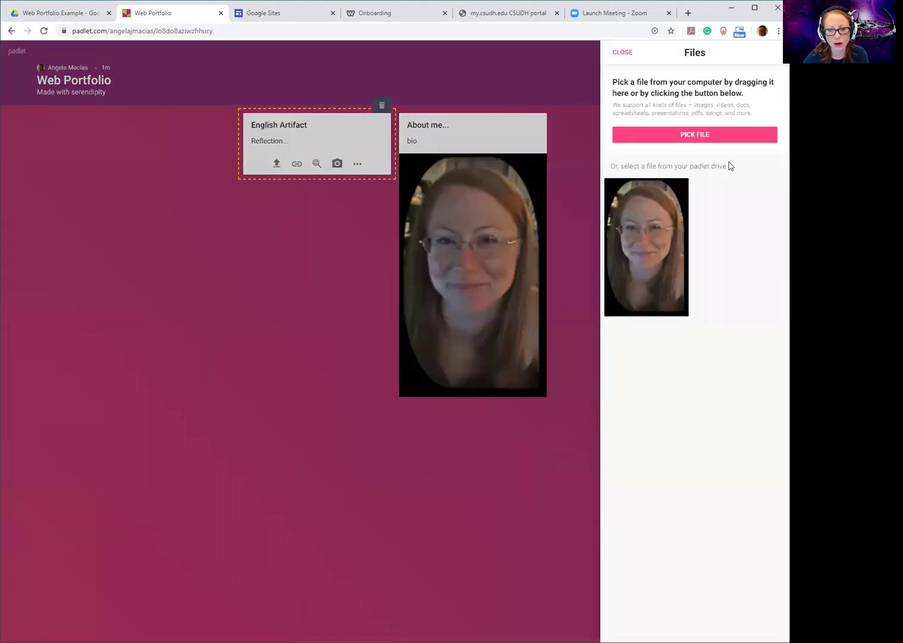
left_click(702, 133)
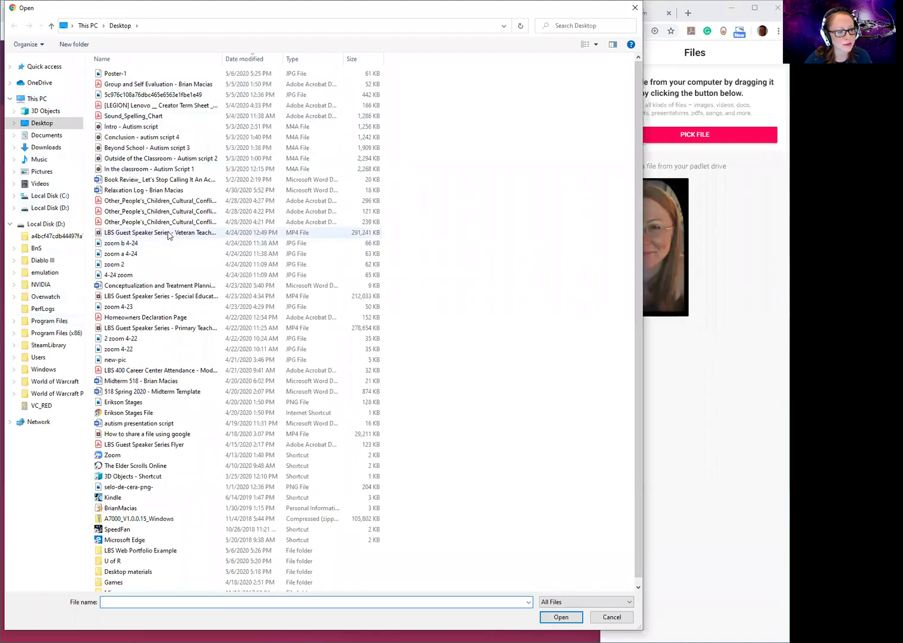
left_click(43, 124)
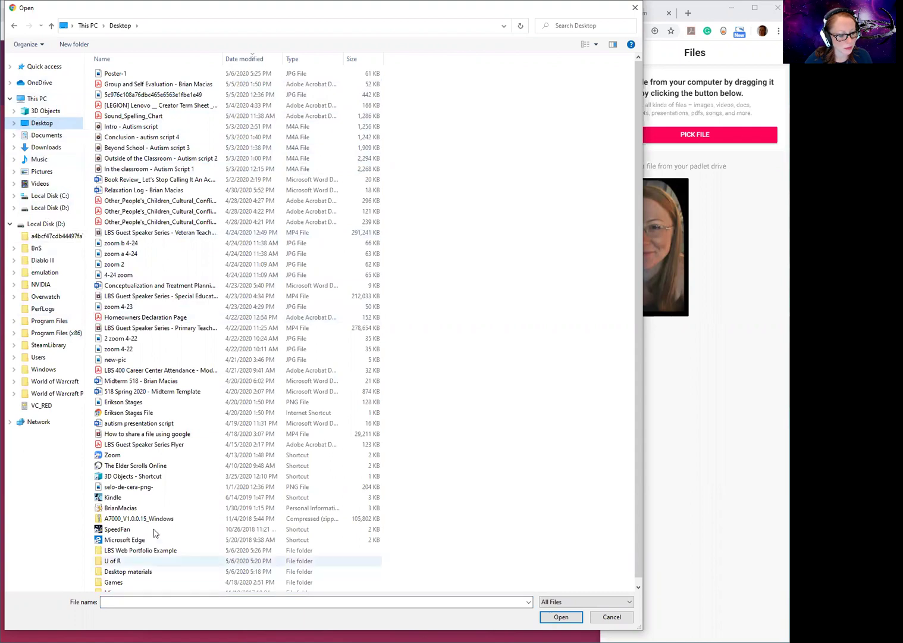
left_click(110, 551)
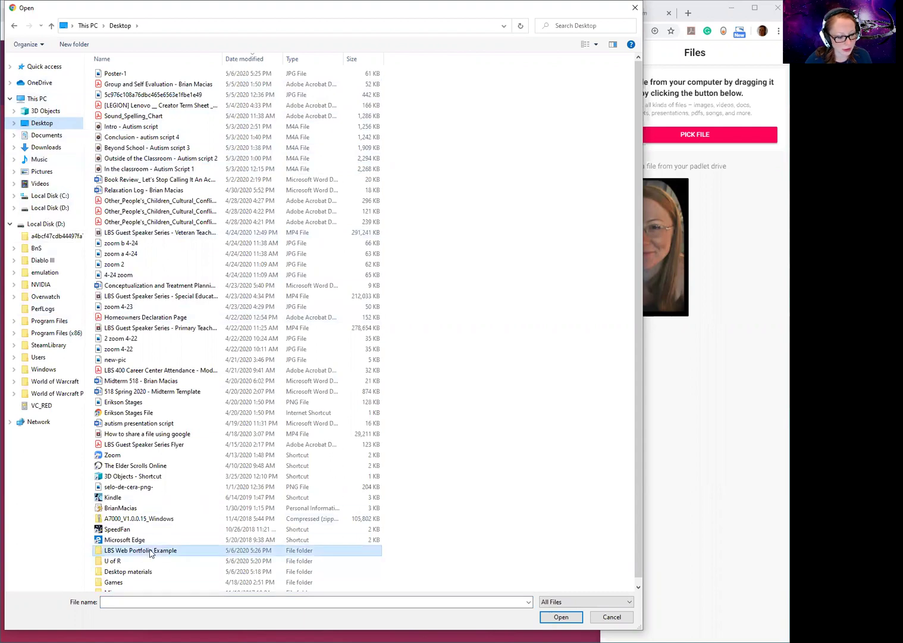
double_click(111, 552)
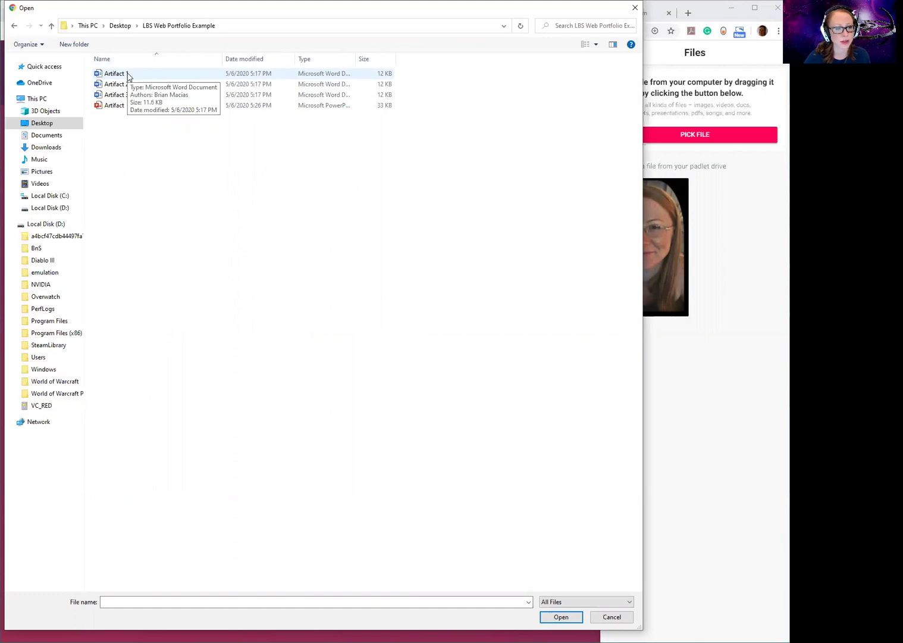
left_click(128, 76)
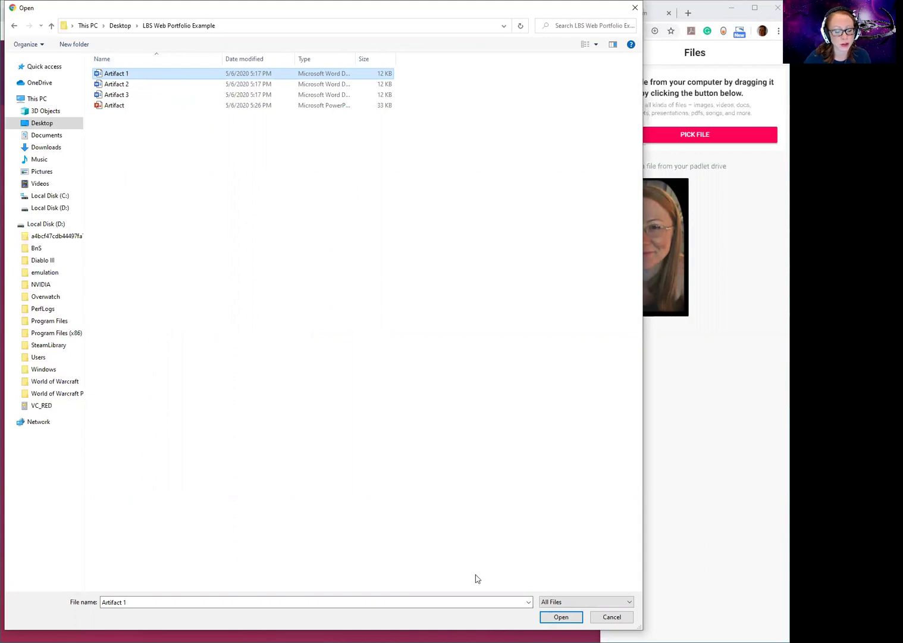
left_click(548, 621)
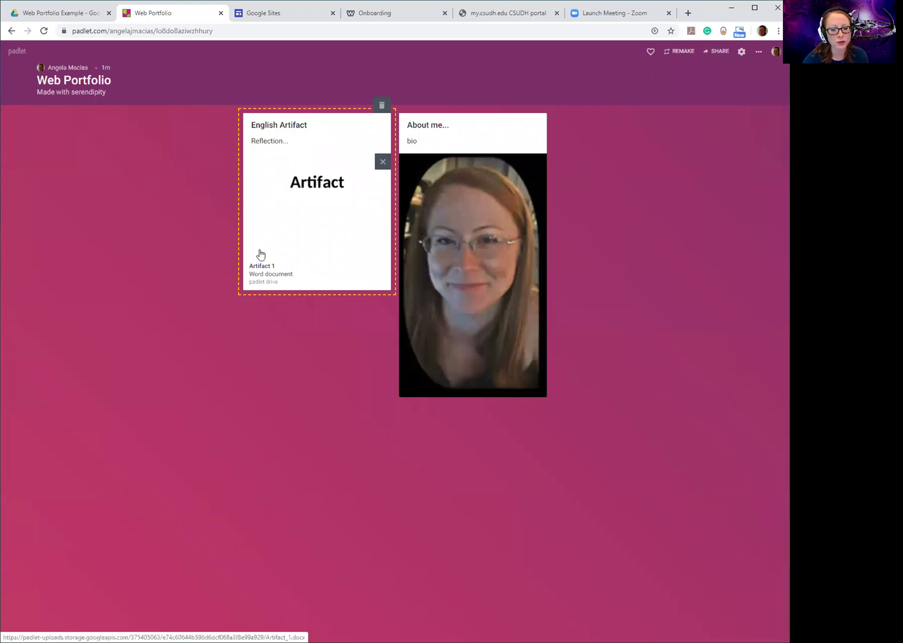
Step: Add a post with the Artifact PowerPoint, titled 'Math Artifact' with 'Reflection...' as body
left_click(317, 379)
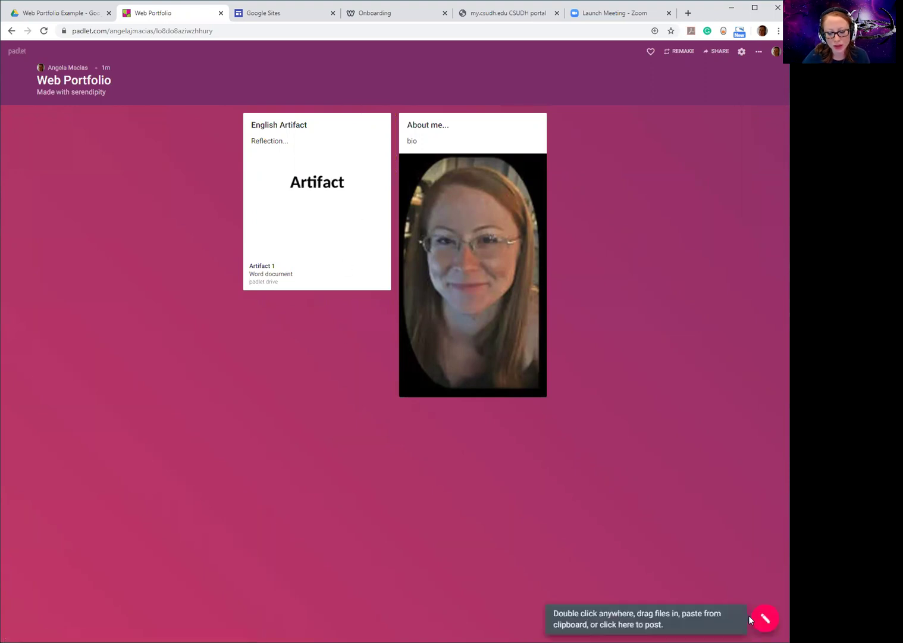
left_click(764, 619)
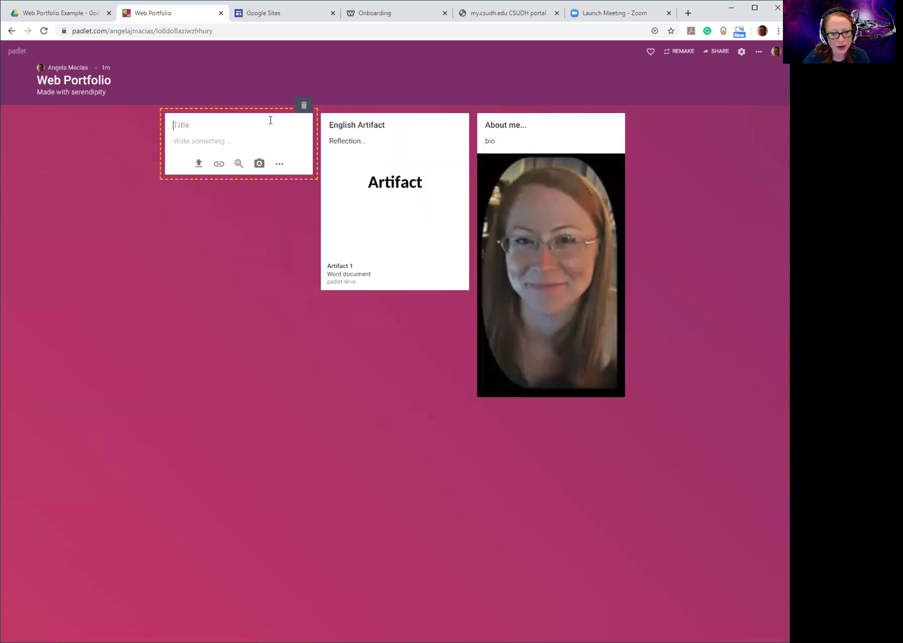
left_click(199, 165)
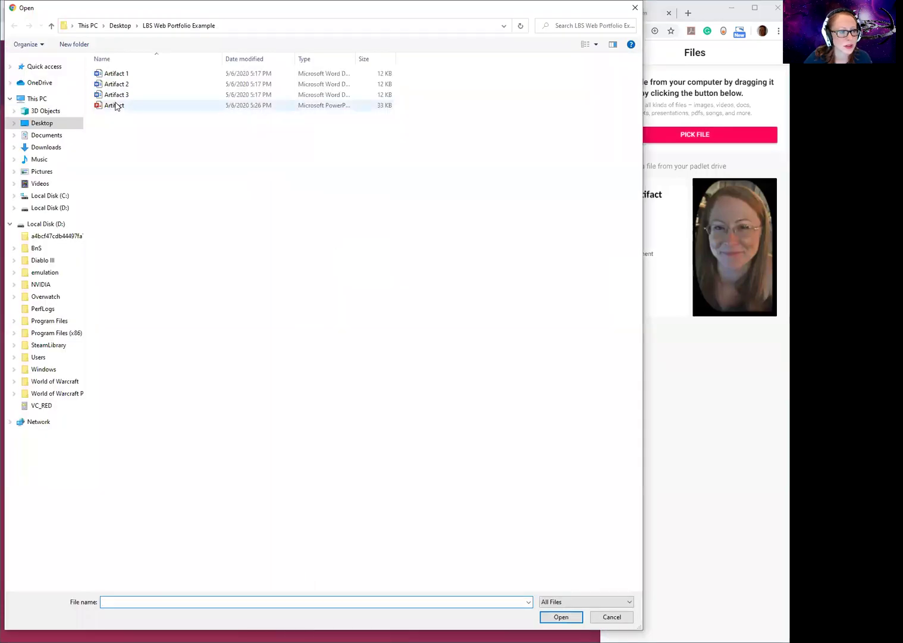
left_click(114, 105)
left_click(557, 617)
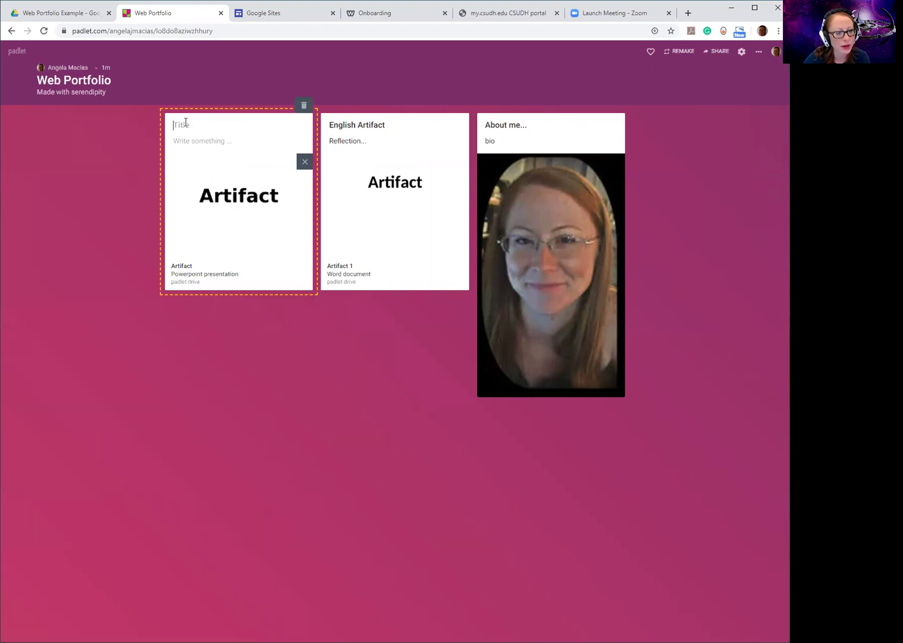
type("Math ")
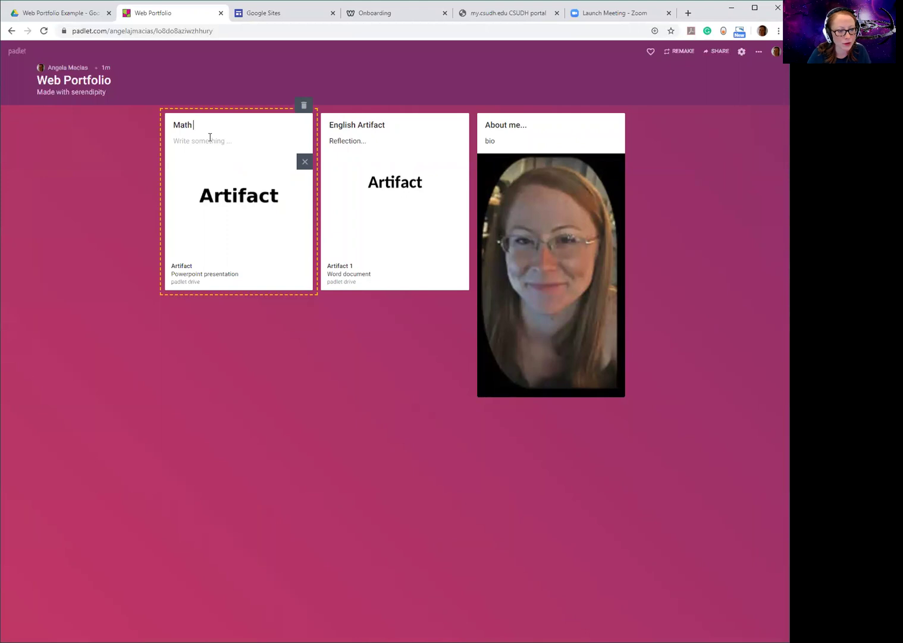
type("Artifact")
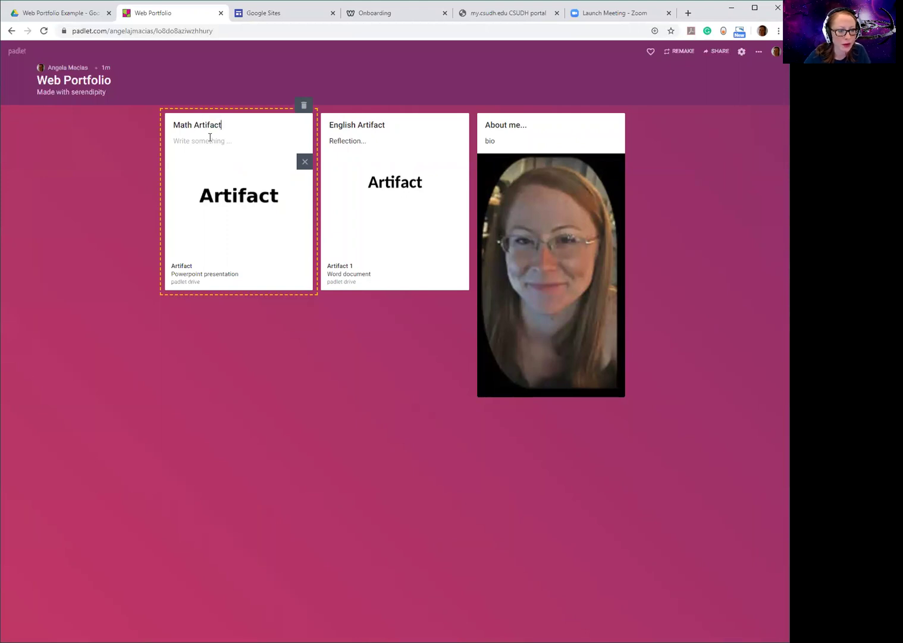
left_click(210, 137)
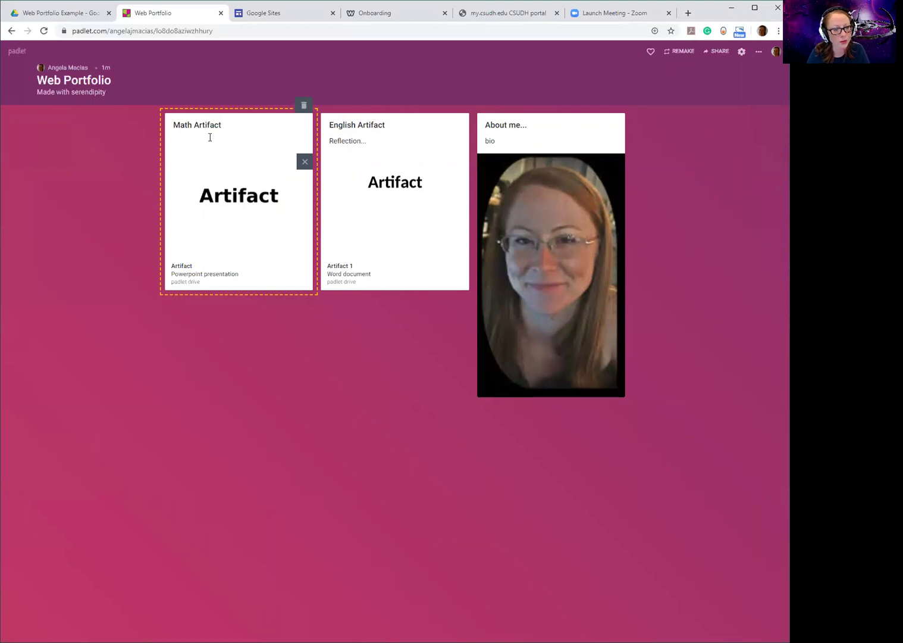
type("Reflection")
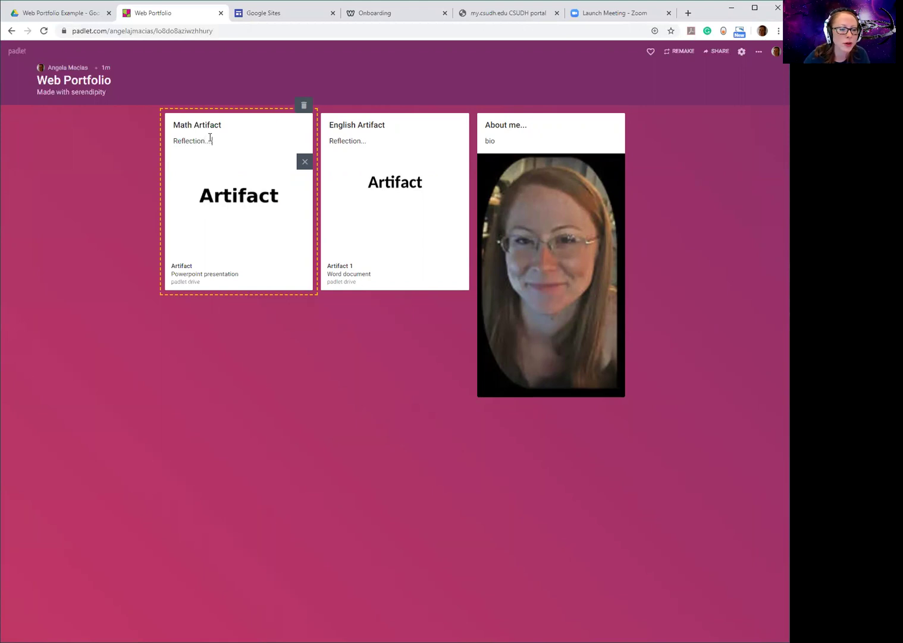
type("...")
Step: Delete 'Artifact' from both titles, leaving the posts named 'Math' and 'English'
double_click(208, 125)
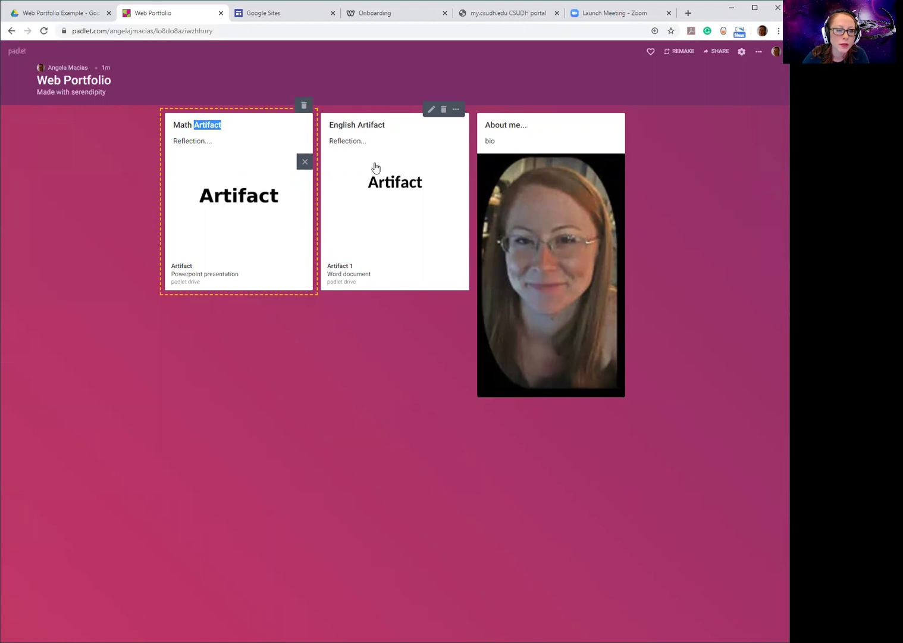
key("BackSpace")
left_click(367, 124)
triple_click(367, 125)
left_click(391, 125)
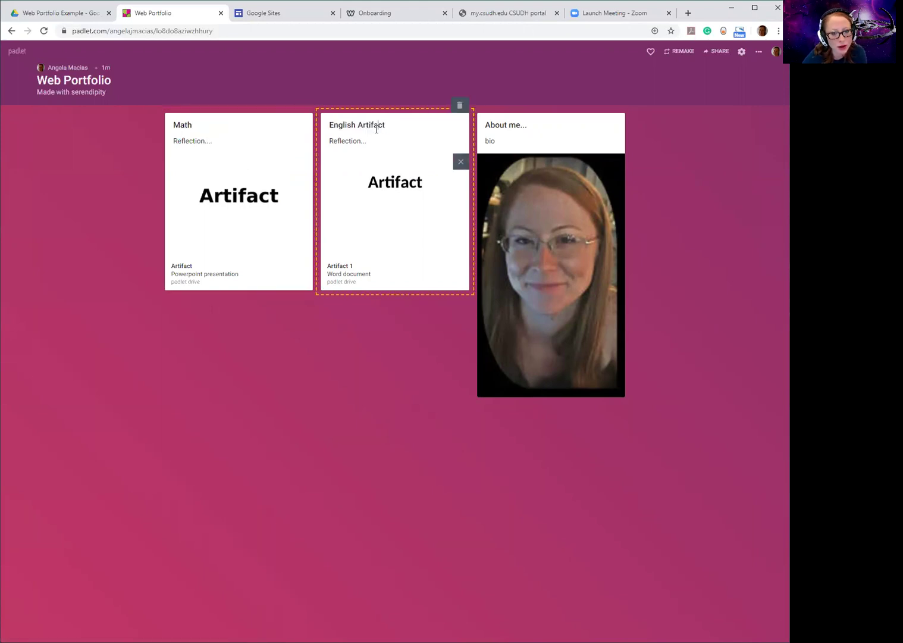
double_click(375, 125)
key("BackSpace")
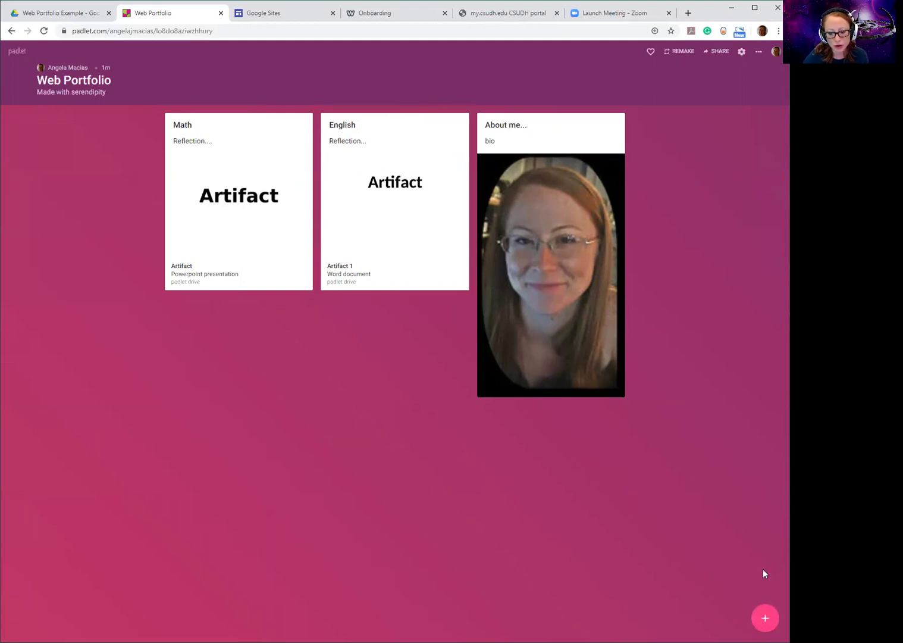
Step: Create another post titled 'English' and attach the Artifact 3 Word document
left_click(759, 622)
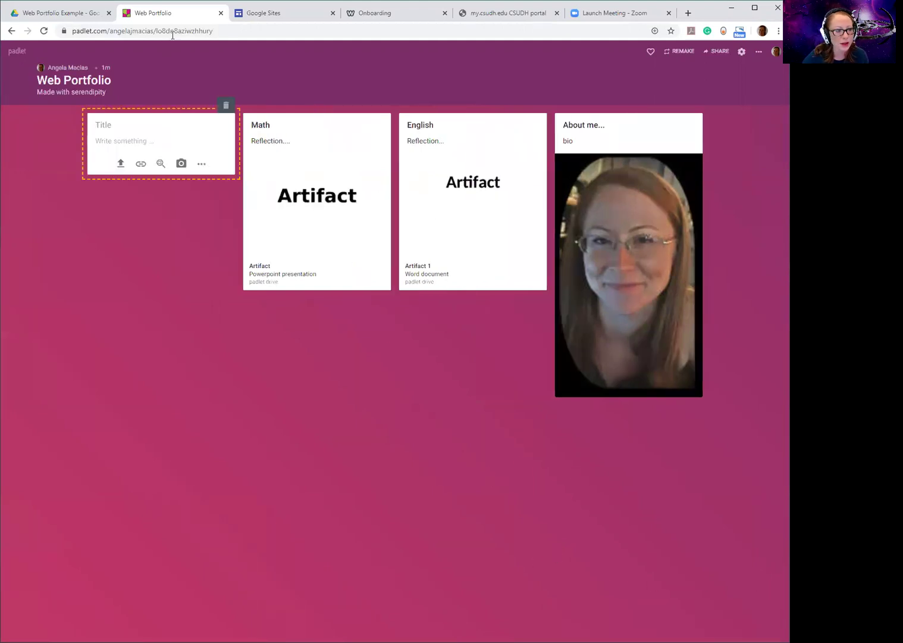
type("English")
left_click(107, 145)
left_click(121, 164)
left_click(723, 144)
left_click(111, 97)
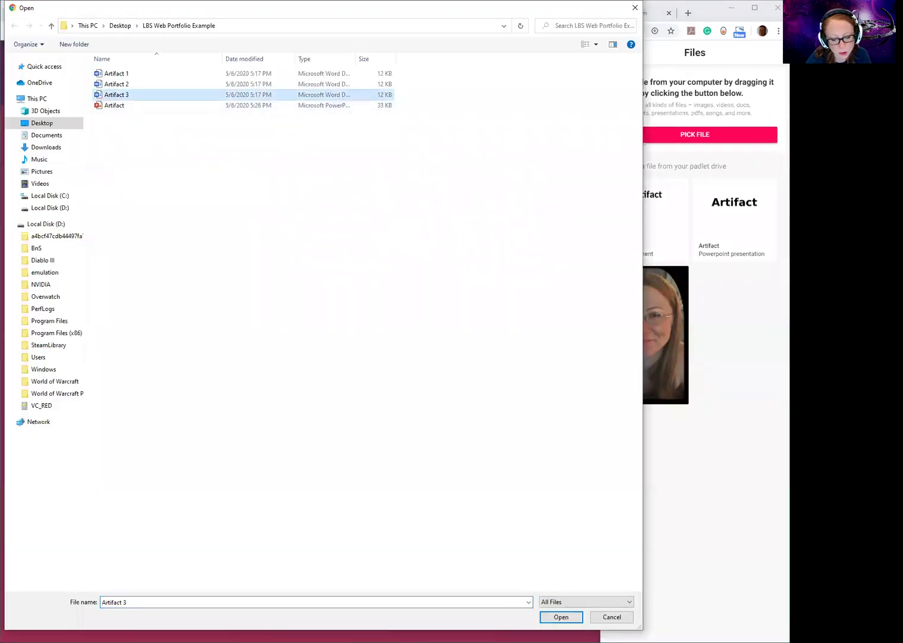
left_click(561, 617)
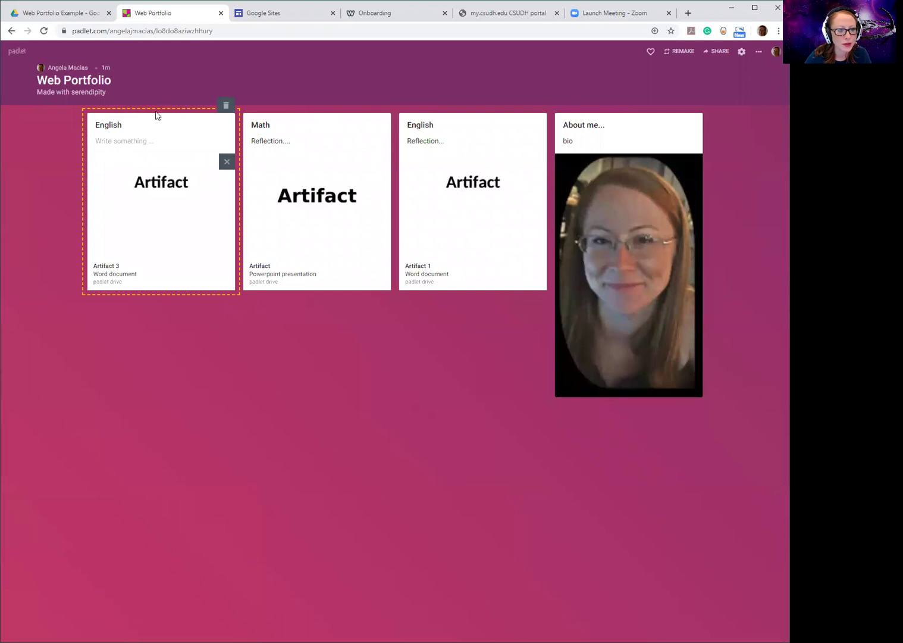
Step: Publish the new English post and order the cards: About me, both English posts, Math last
left_click(382, 426)
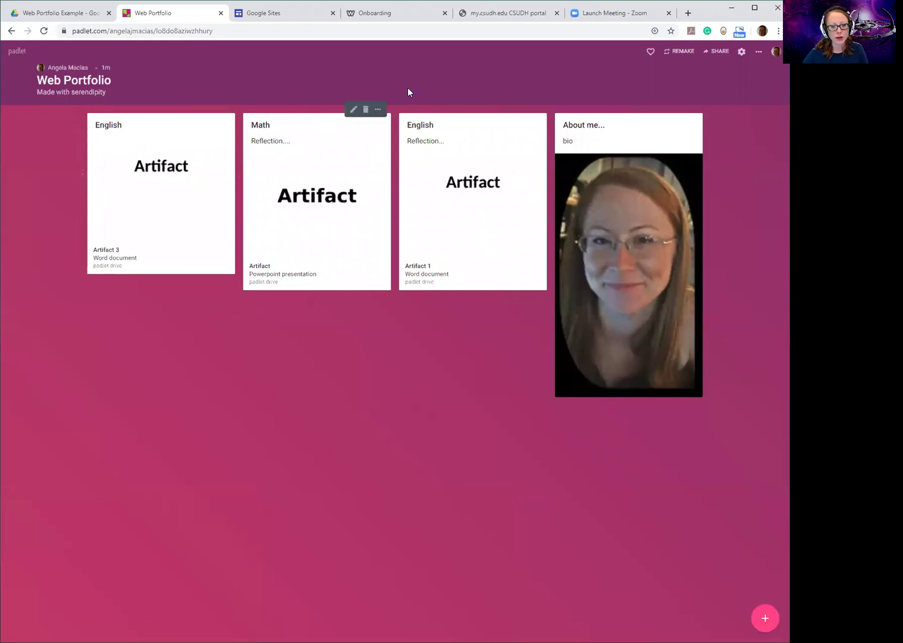
left_click_drag(621, 150, 428, 103)
left_click_drag(168, 205, 72, 151)
left_click_drag(300, 131, 321, 204)
left_click_drag(484, 161, 643, 202)
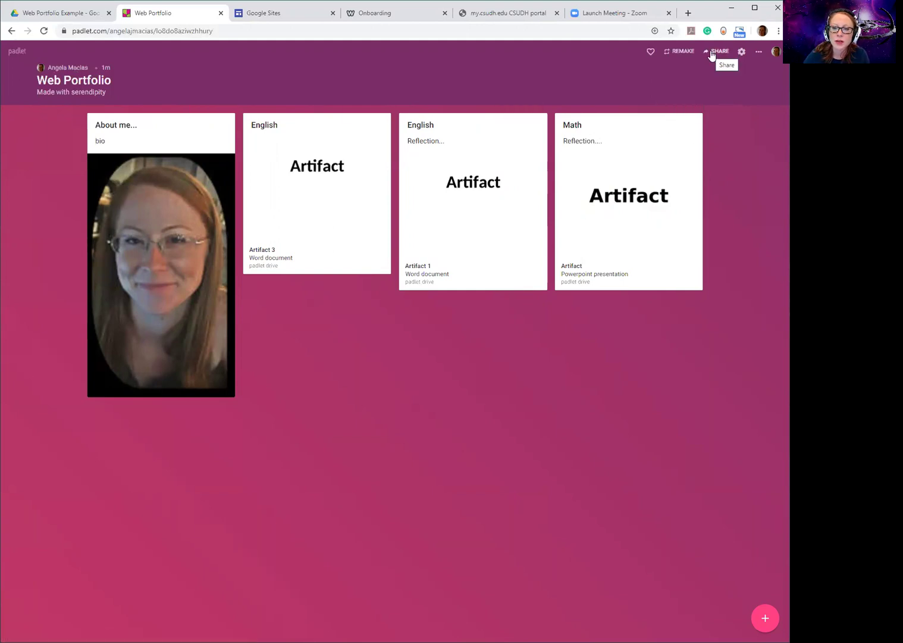
Step: Copy the Web Portfolio wall's link to the clipboard from the Share options, repeating the copy to confirm it
left_click(718, 51)
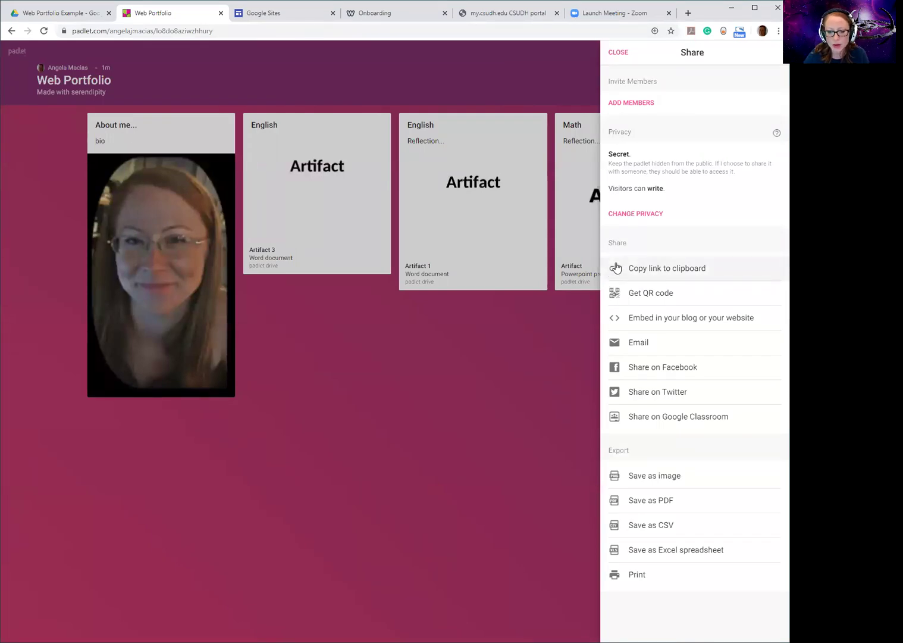
left_click(615, 268)
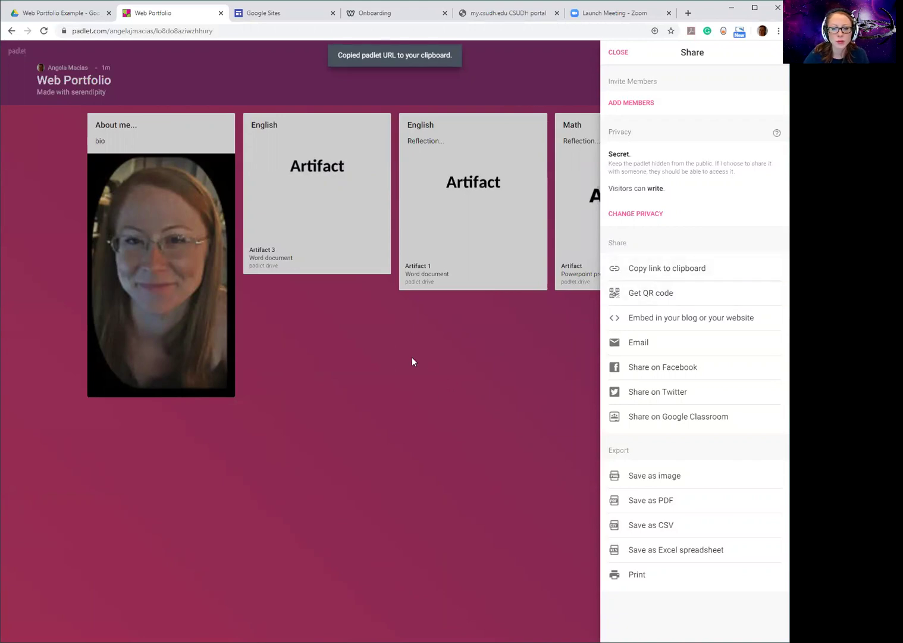
left_click(615, 52)
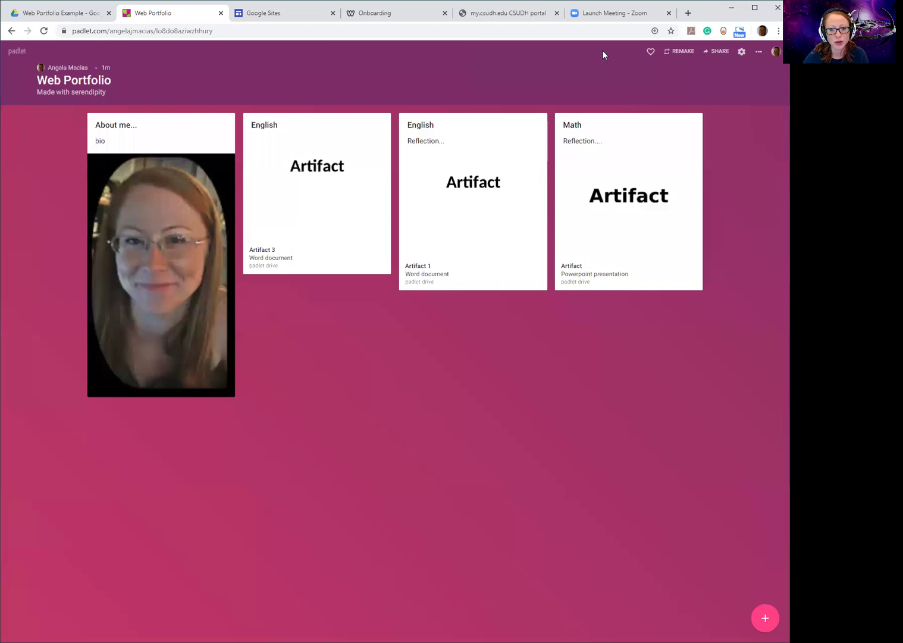
left_click(121, 31)
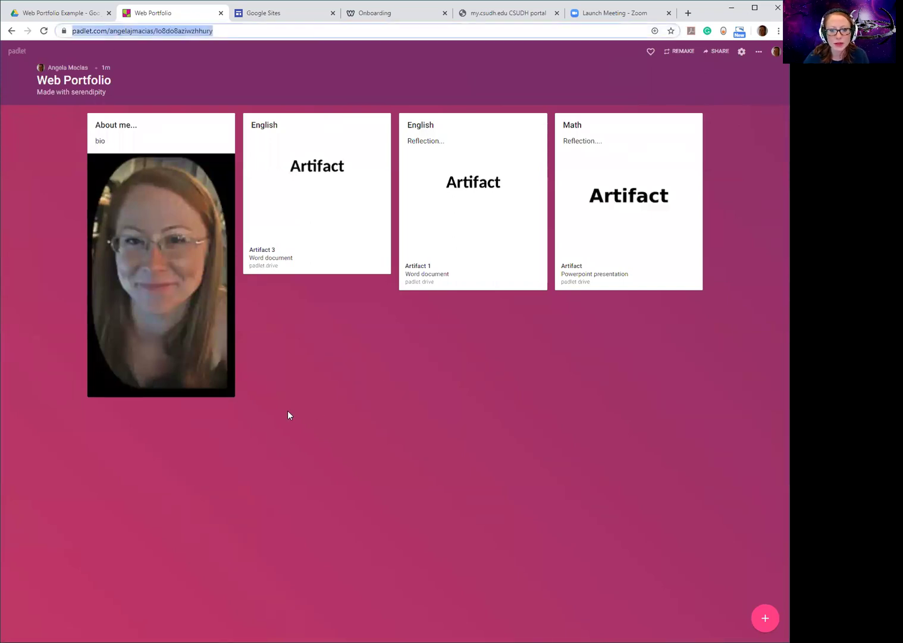
left_click(485, 373)
left_click(716, 51)
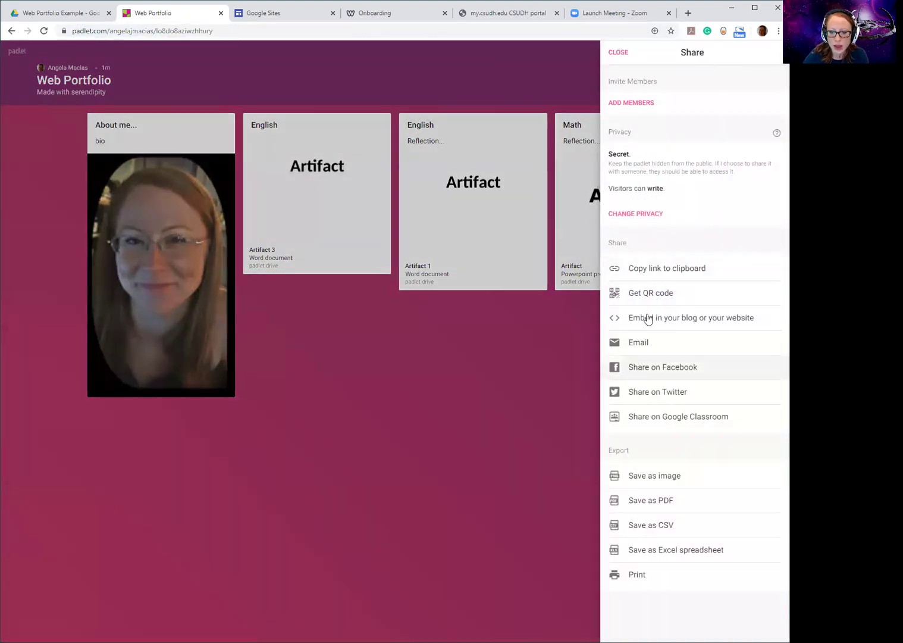
left_click(631, 270)
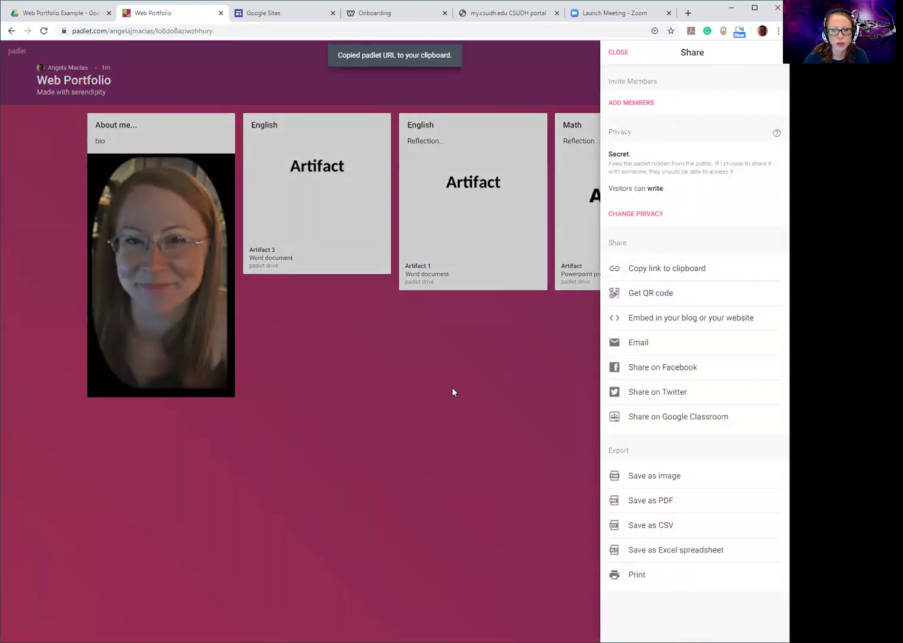
left_click(619, 53)
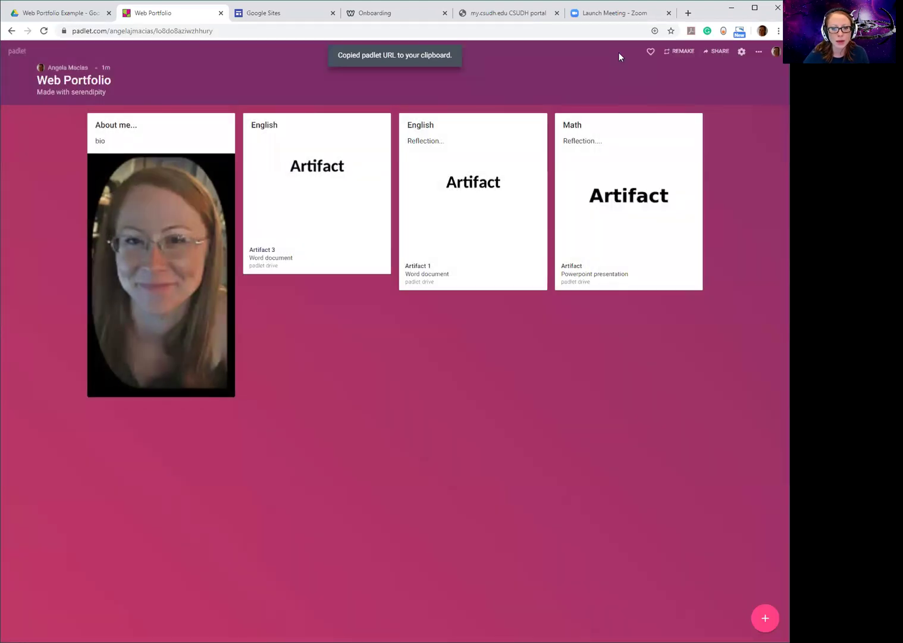